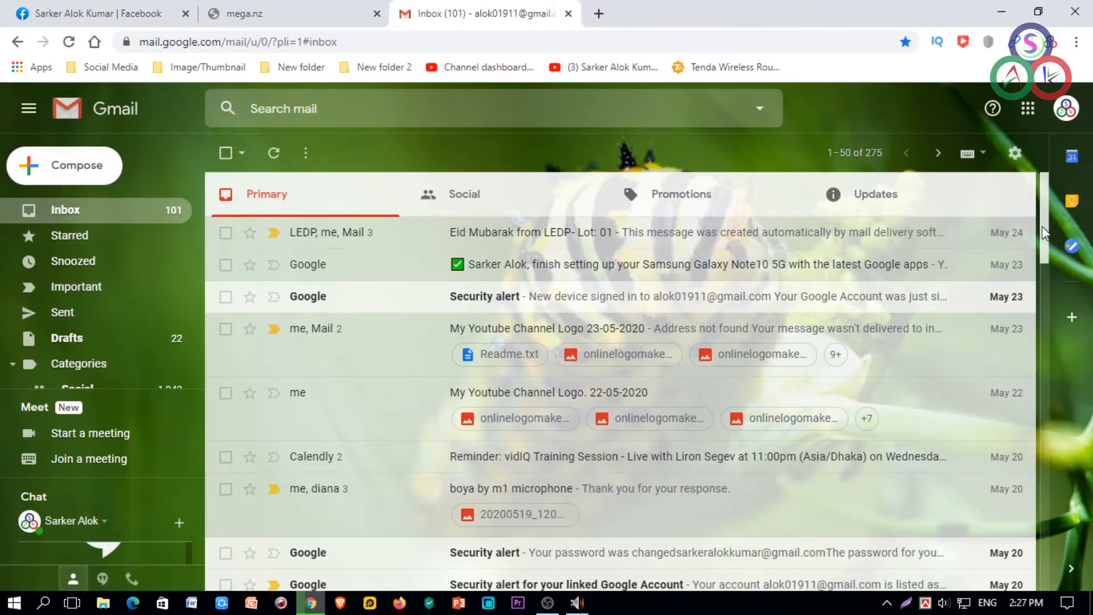
Open the mail settings and go to the Signature section of the General settings.
{"action": "left_click", "coordinate": [1017, 160]}
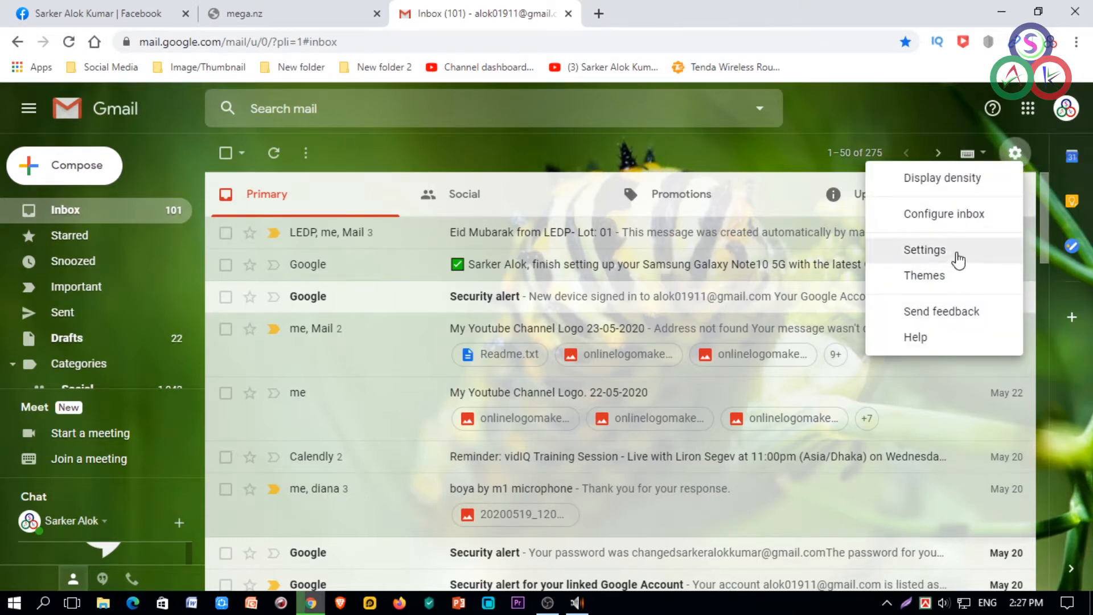
{"action": "left_click", "coordinate": [957, 255]}
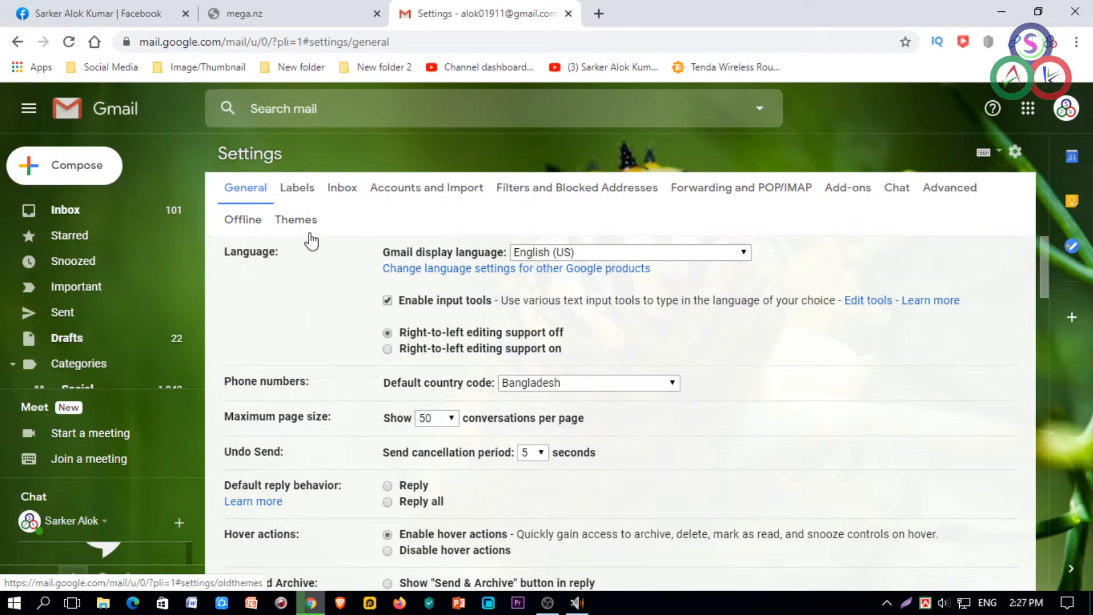
{"action": "scroll", "coordinate": [422, 337], "scroll_direction": "down", "scroll_amount": 1}
{"action": "scroll", "coordinate": [421, 337], "scroll_direction": "down", "scroll_amount": 15}
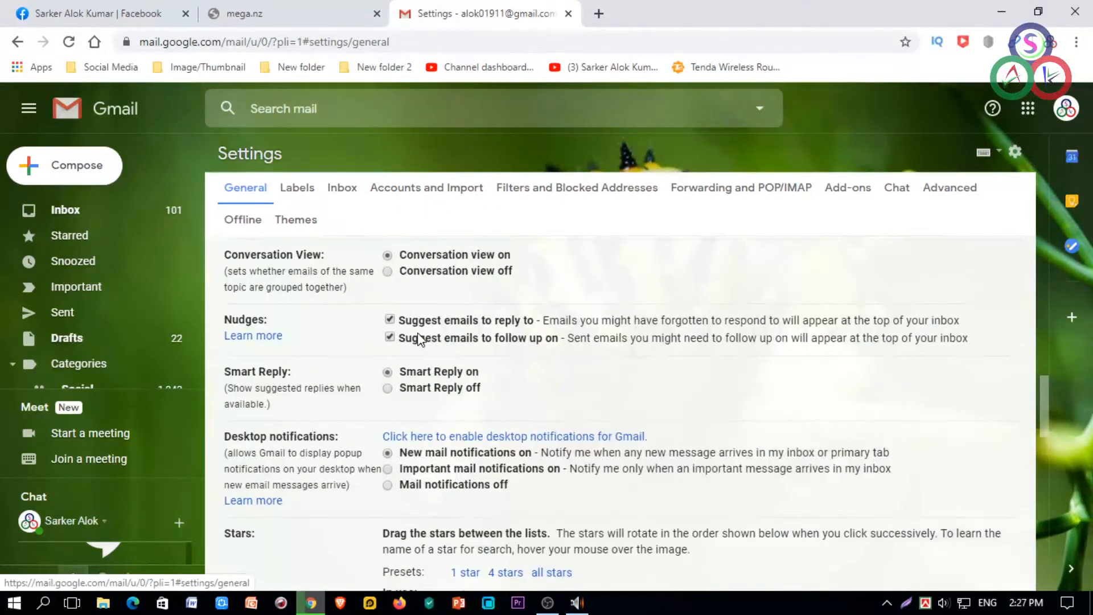
{"action": "scroll", "coordinate": [418, 340], "scroll_direction": "down", "scroll_amount": 5}
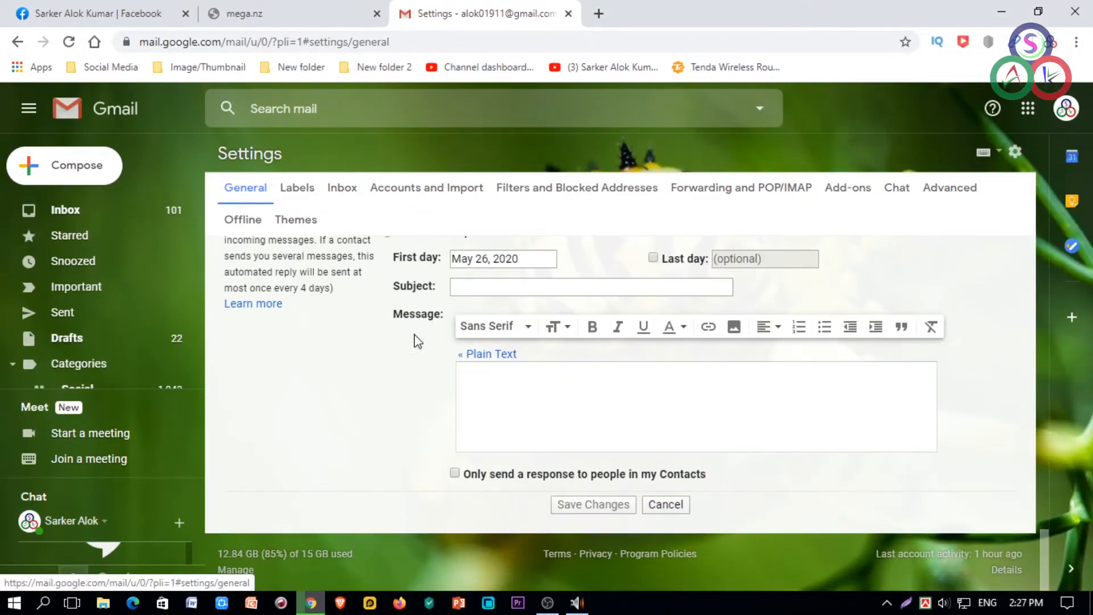
{"action": "scroll", "coordinate": [419, 340], "scroll_direction": "up", "scroll_amount": 6}
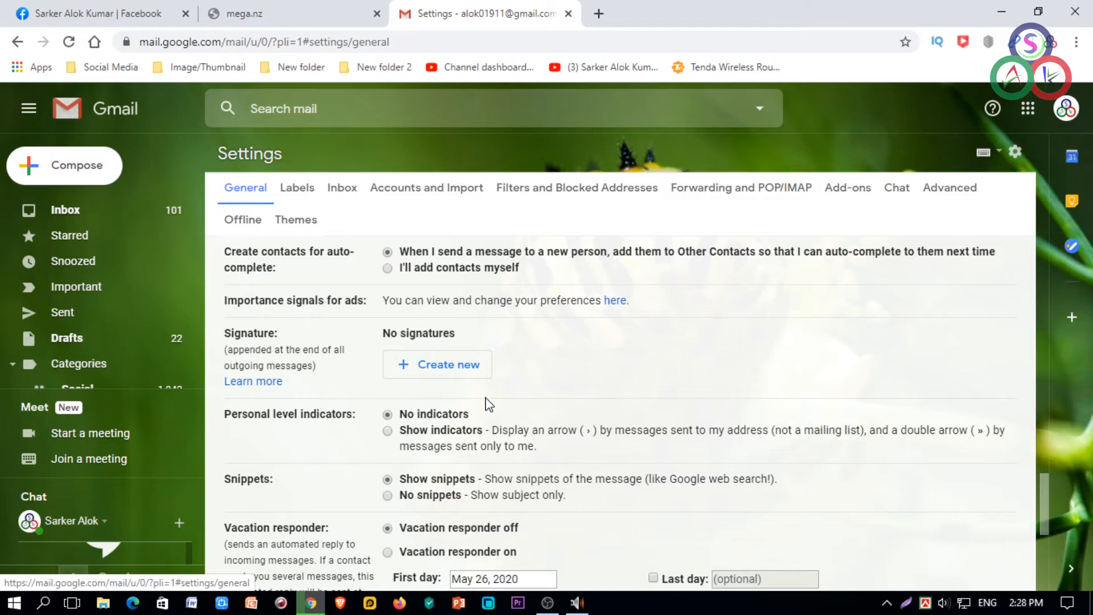
Create a new signature named with the account owner's full name.
{"action": "left_click", "coordinate": [443, 364]}
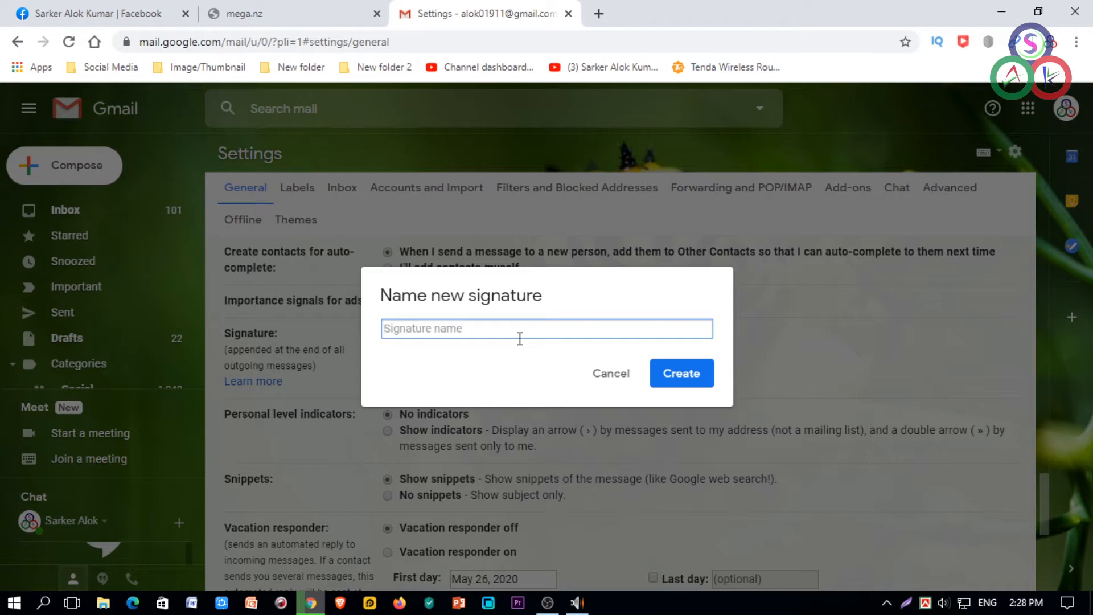
{"action": "type", "text": "Sarker "}
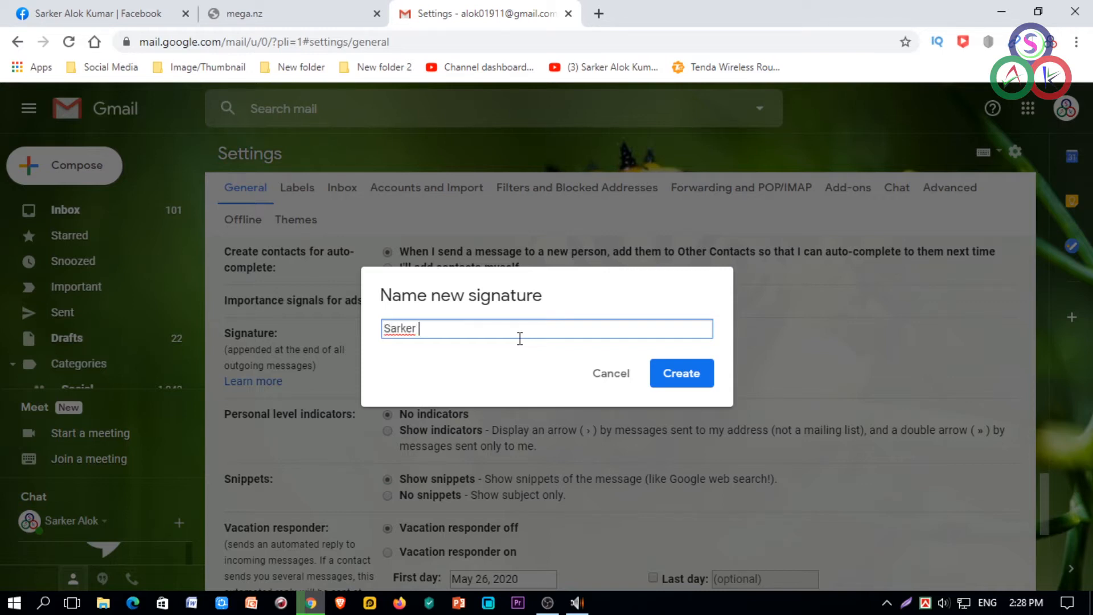
{"action": "type", "text": "Alok Kuam"}
{"action": "key", "text": "BackSpace"}
{"action": "key", "text": "BackSpace"}
{"action": "key", "text": "BackSpace"}
{"action": "type", "text": "umar"}
{"action": "left_click", "coordinate": [693, 373]}
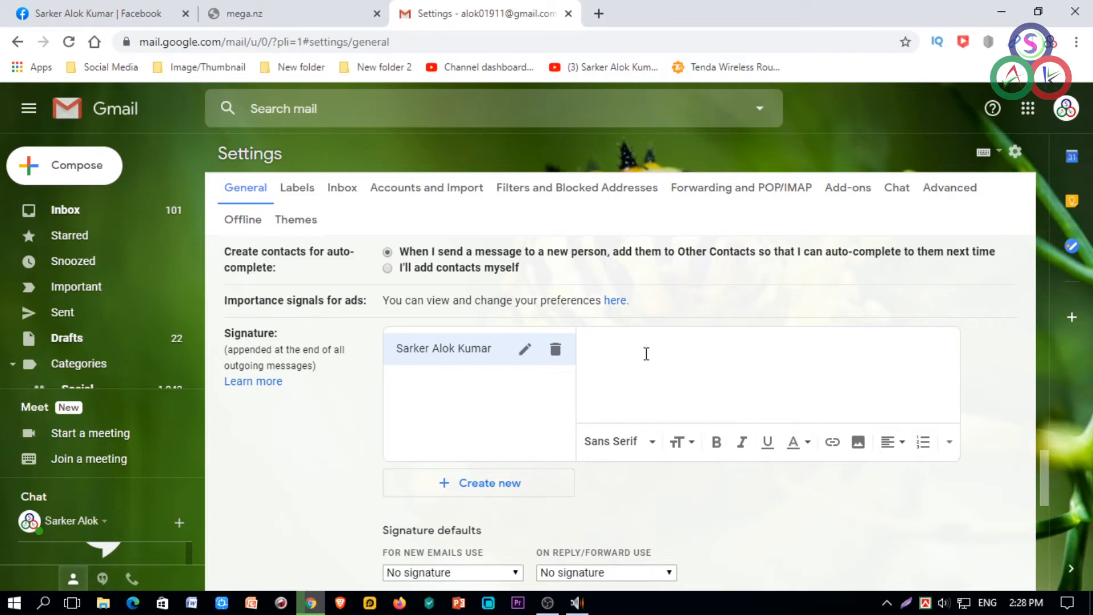
Fill the signature with the owner's full name and a second line giving city and country, and save the settings.
{"action": "type", "text": "Sasd"}
{"action": "key", "text": "BackSpace"}
{"action": "key", "text": "BackSpace"}
{"action": "type", "text": "rker Alok Ku"}
{"action": "type", "text": "mar "}
{"action": "type", "text": "D"}
{"action": "type", "text": "ina"}
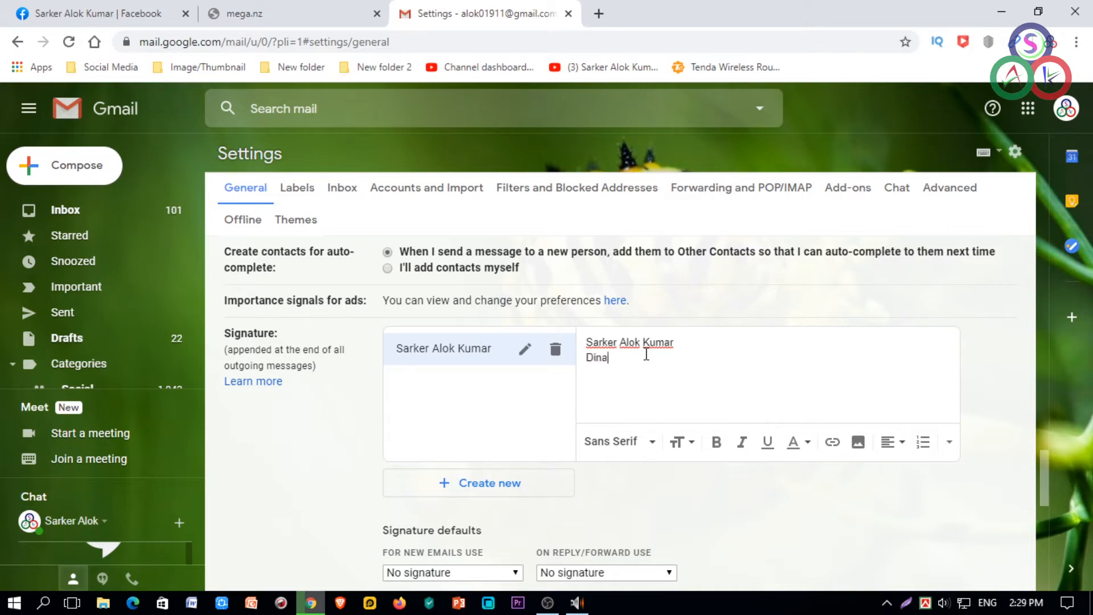
{"action": "type", "text": "jpur, Bangladesh."}
{"action": "scroll", "coordinate": [664, 419], "scroll_direction": "down", "scroll_amount": 10}
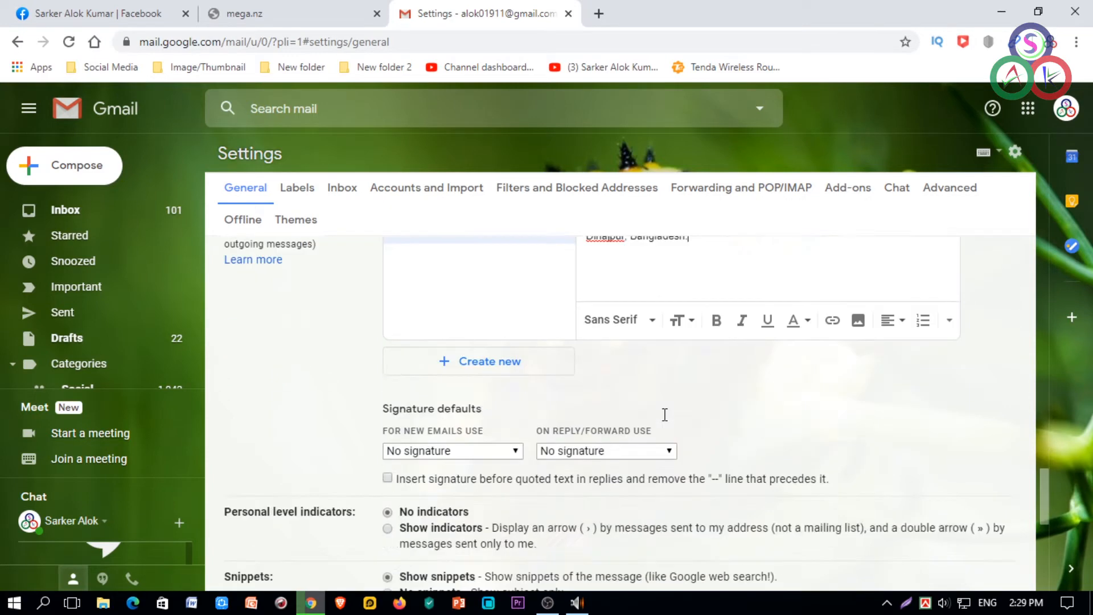
{"action": "left_click", "coordinate": [589, 506]}
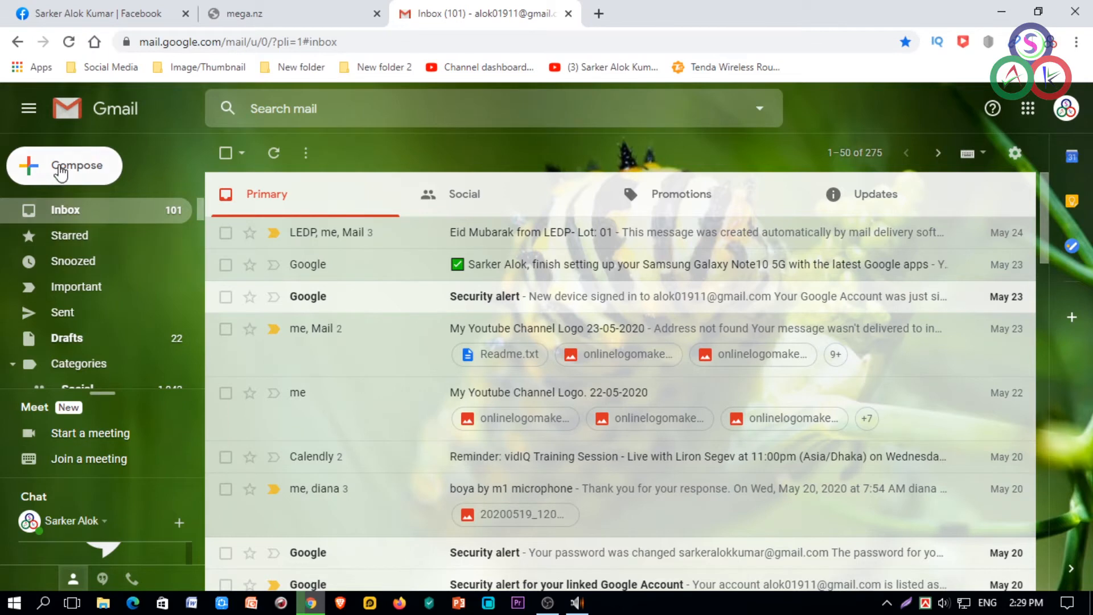
Compose a new message, insert the saved signature into its body, and close the message.
{"action": "left_click", "coordinate": [61, 171]}
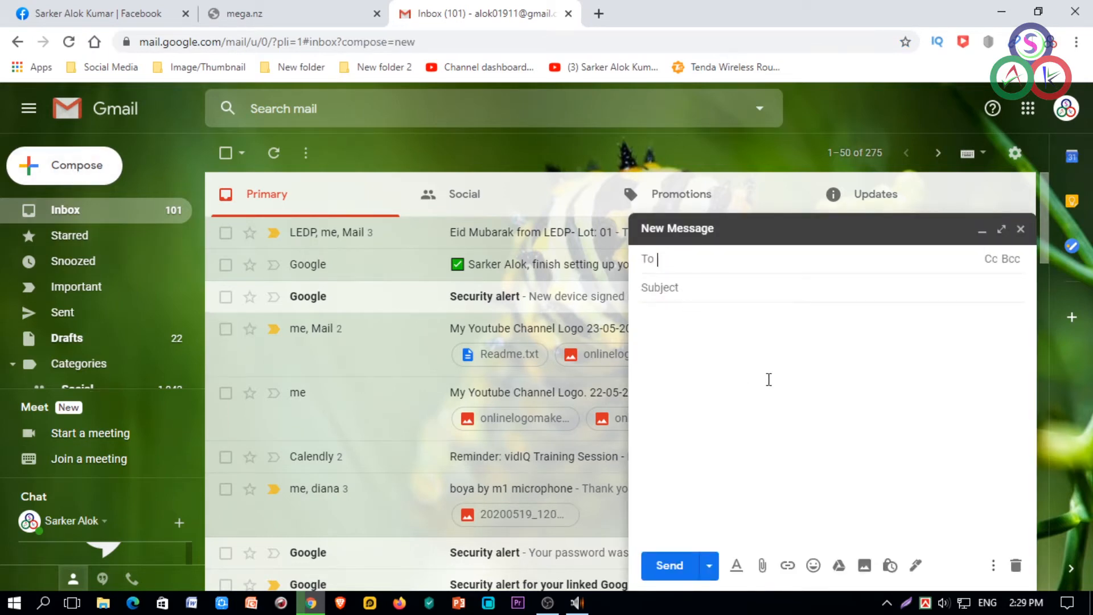
{"action": "left_click", "coordinate": [917, 567]}
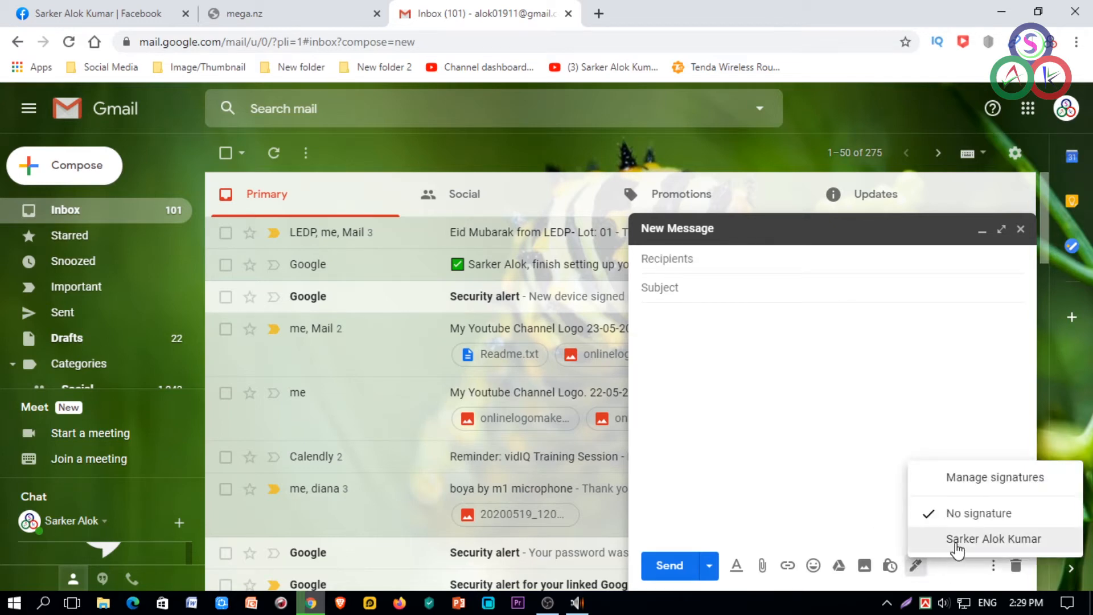
{"action": "left_click", "coordinate": [998, 544]}
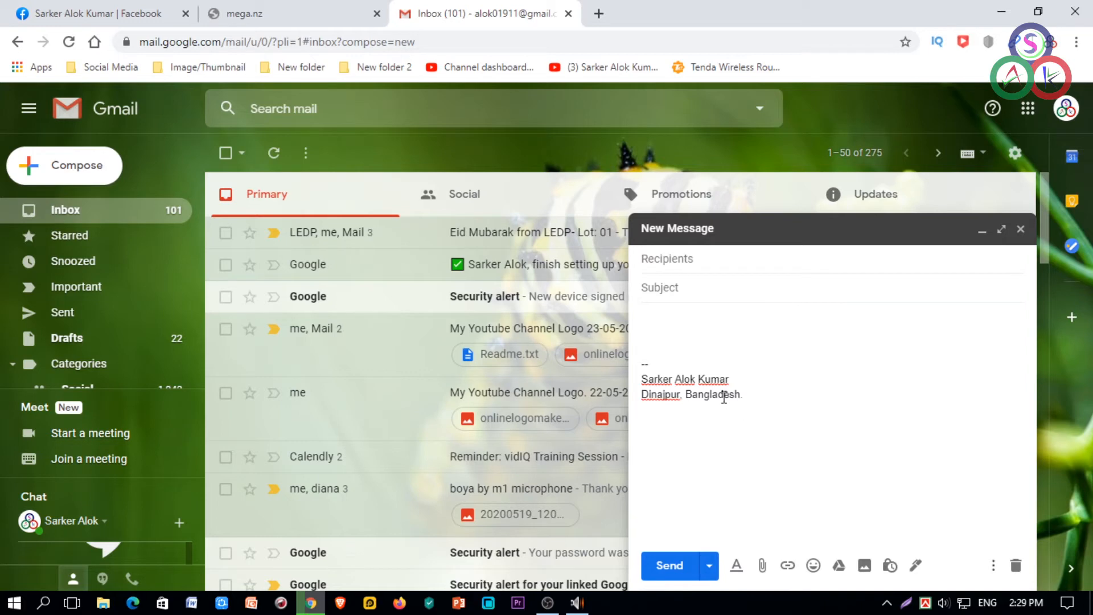
{"action": "left_click", "coordinate": [681, 258]}
{"action": "left_click", "coordinate": [678, 337]}
{"action": "left_click", "coordinate": [1021, 229]}
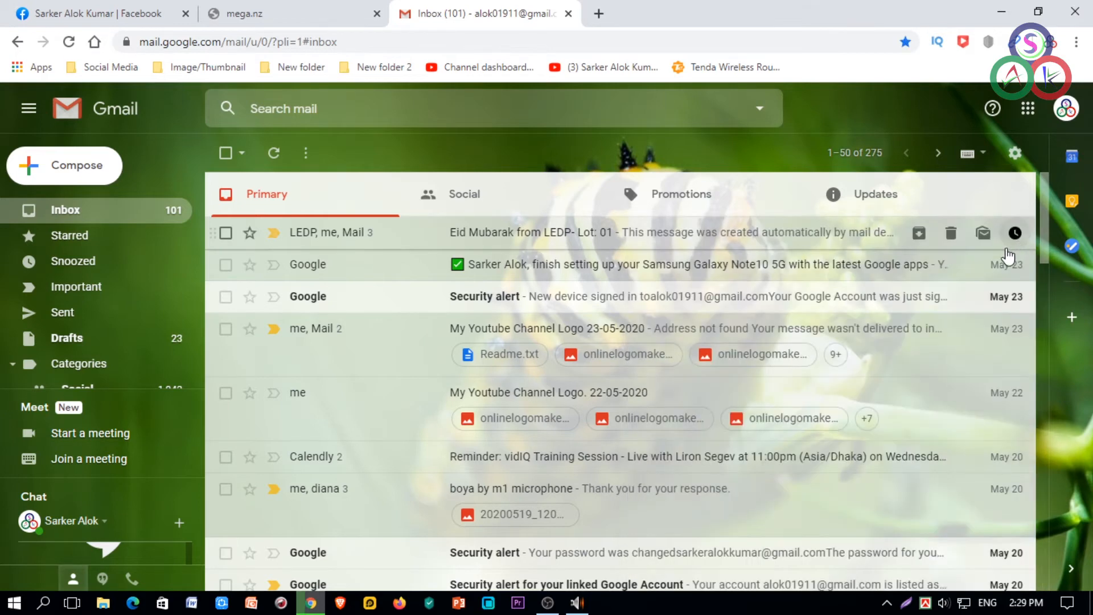
Return to the Signature section of the General settings and create a second signature named with the owner's shorter name.
{"action": "left_click", "coordinate": [1015, 153]}
{"action": "left_click", "coordinate": [966, 262]}
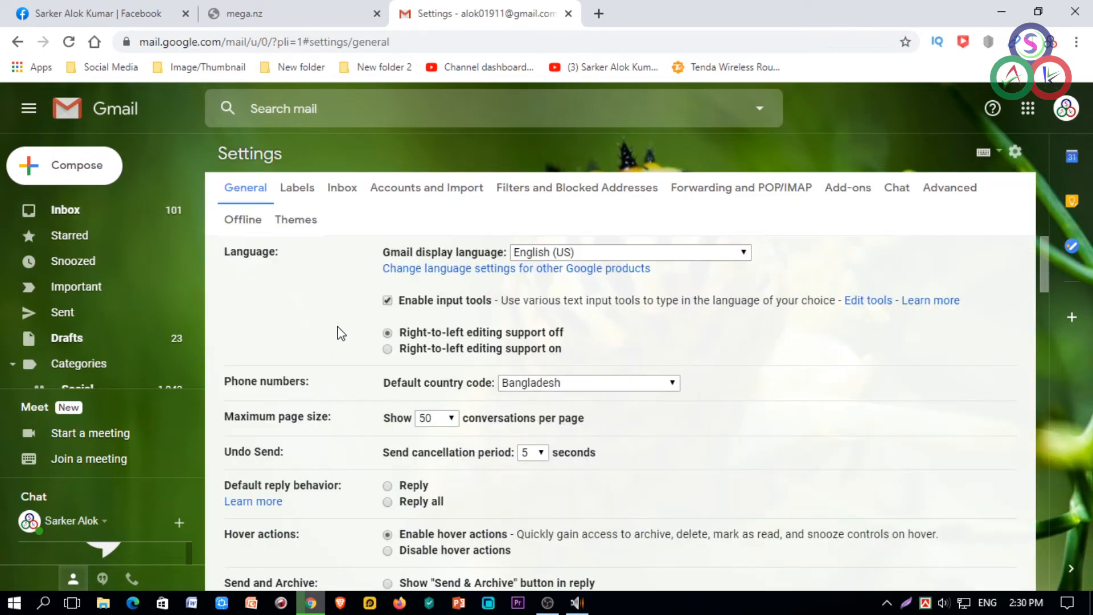
{"action": "scroll", "coordinate": [291, 300], "scroll_direction": "down", "scroll_amount": 5}
{"action": "scroll", "coordinate": [304, 295], "scroll_direction": "down", "scroll_amount": 15}
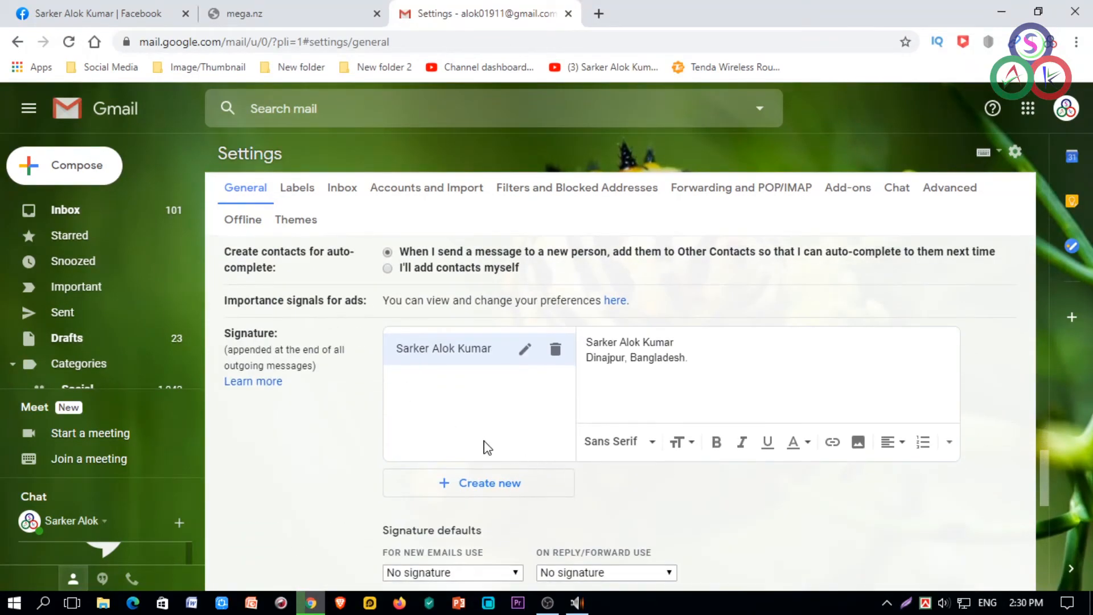
{"action": "scroll", "coordinate": [442, 412], "scroll_direction": "down", "scroll_amount": 2}
{"action": "left_click", "coordinate": [488, 409]}
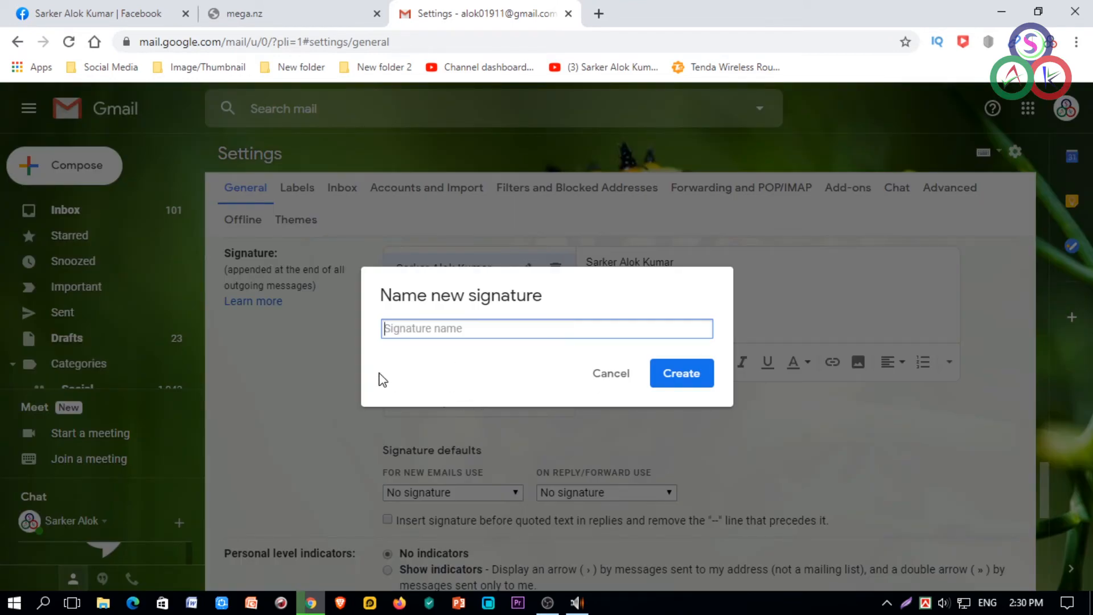
{"action": "type", "text": "Alok Kumar"}
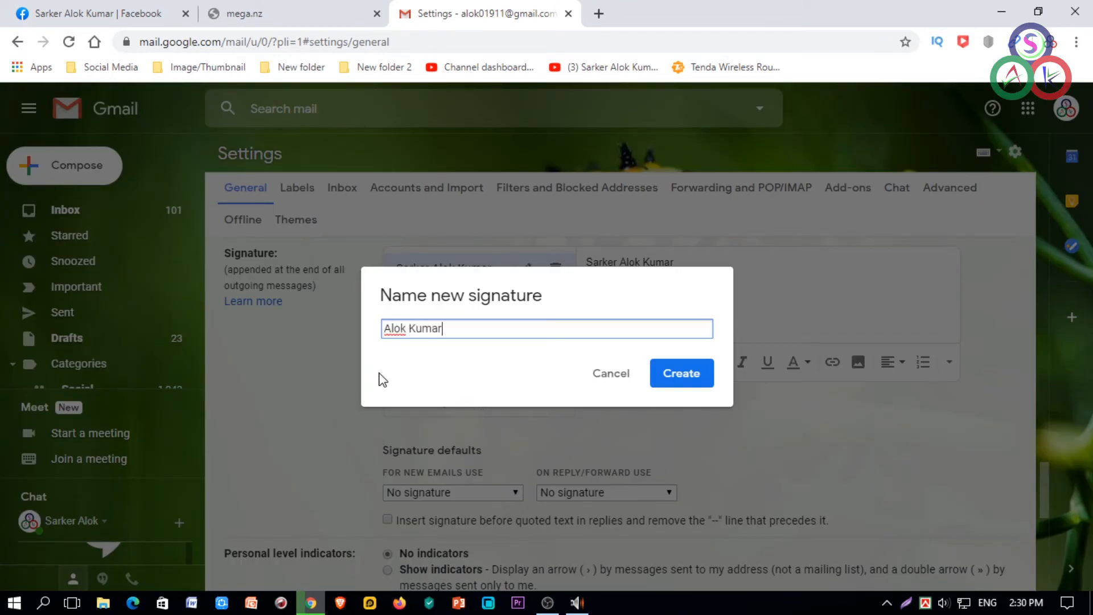
{"action": "left_click", "coordinate": [687, 377]}
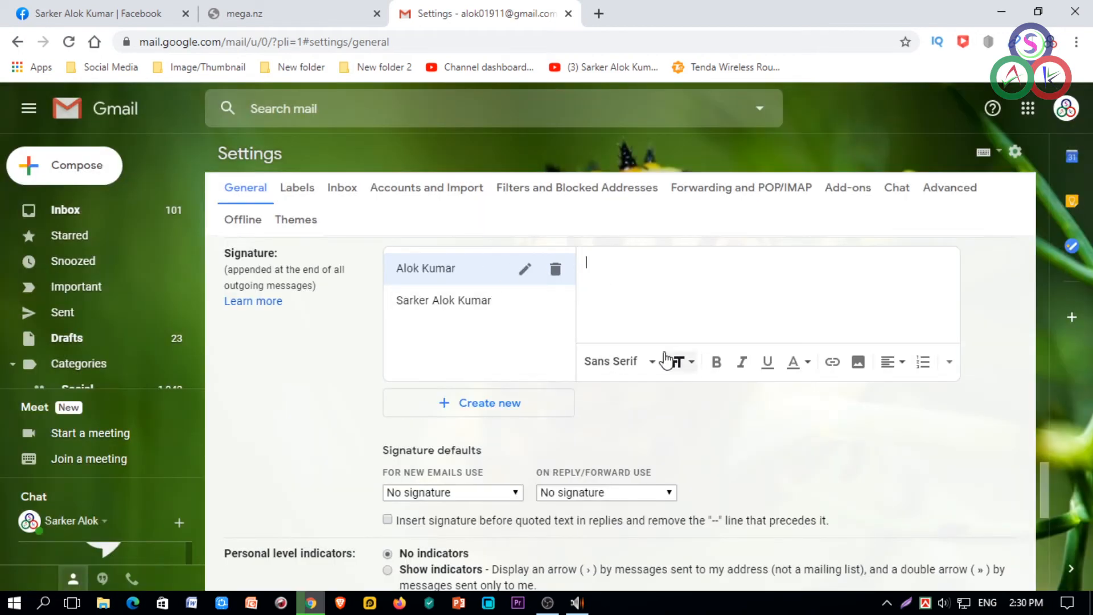
Copy the whole text of the first signature into the new, empty second signature.
{"action": "left_click", "coordinate": [481, 306]}
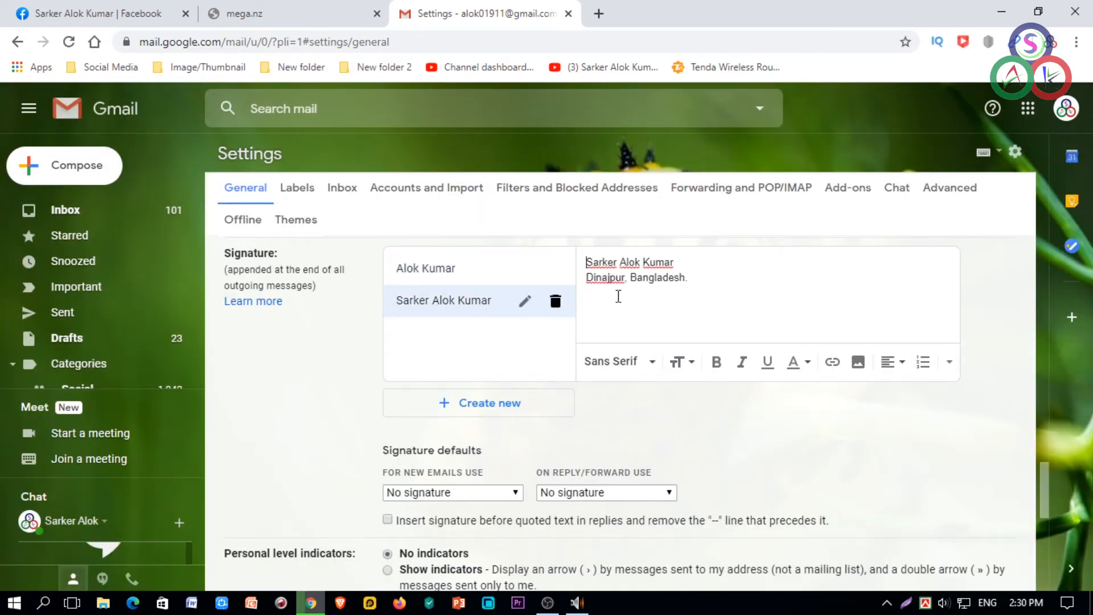
{"action": "mouse_move", "coordinate": [708, 283]}
{"action": "left_mouse_down"}
{"action": "mouse_move", "coordinate": [581, 248]}
{"action": "mouse_move", "coordinate": [630, 393]}
{"action": "mouse_move", "coordinate": [579, 370]}
{"action": "left_mouse_up"}
{"action": "right_click", "coordinate": [619, 371]}
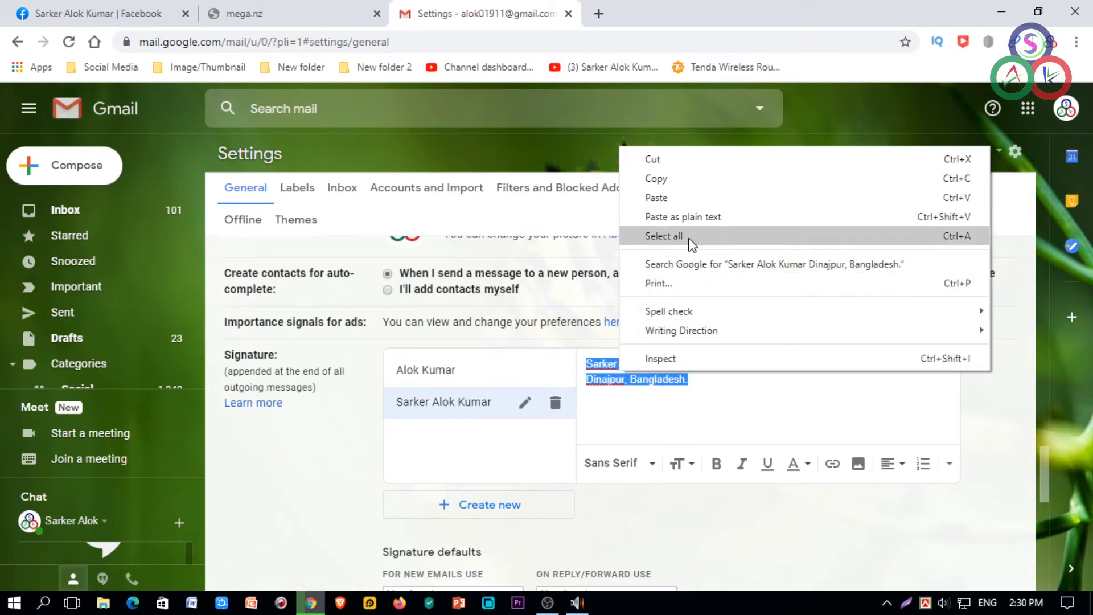
{"action": "left_click", "coordinate": [705, 181]}
{"action": "left_click", "coordinate": [460, 378]}
{"action": "right_click", "coordinate": [631, 377]}
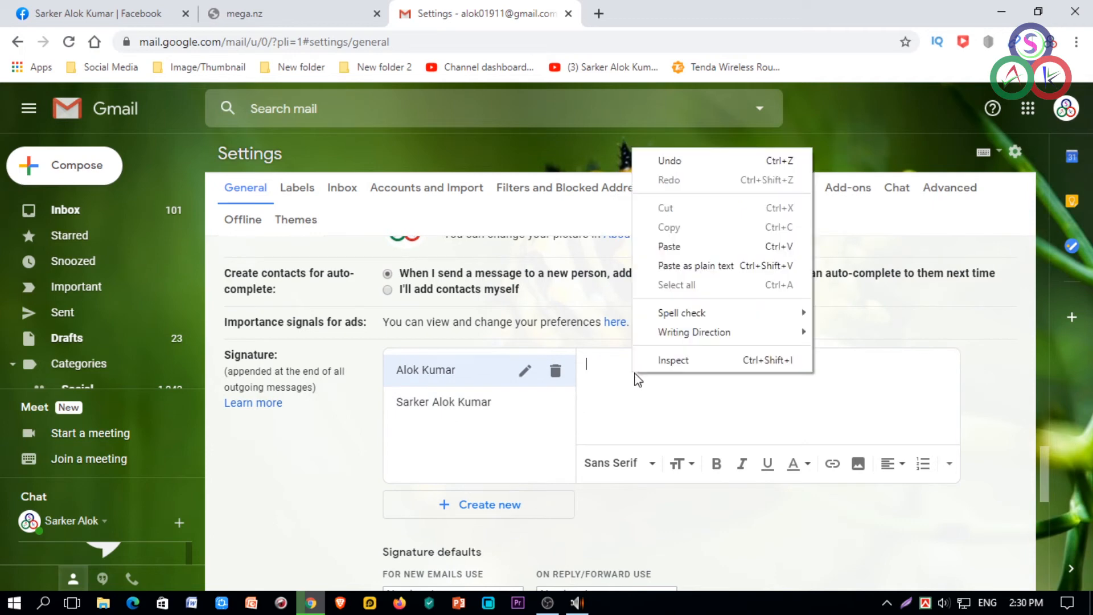
{"action": "left_click", "coordinate": [706, 245]}
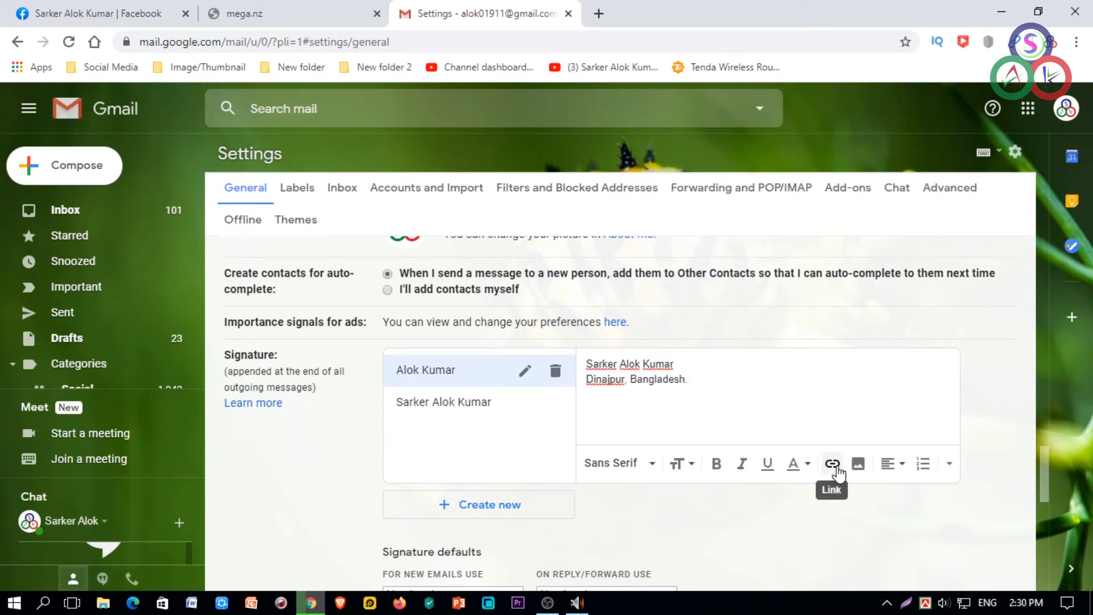
Upload the image Screenshot_1-removebg-preview from the Desktop into the second signature.
{"action": "left_click", "coordinate": [858, 464]}
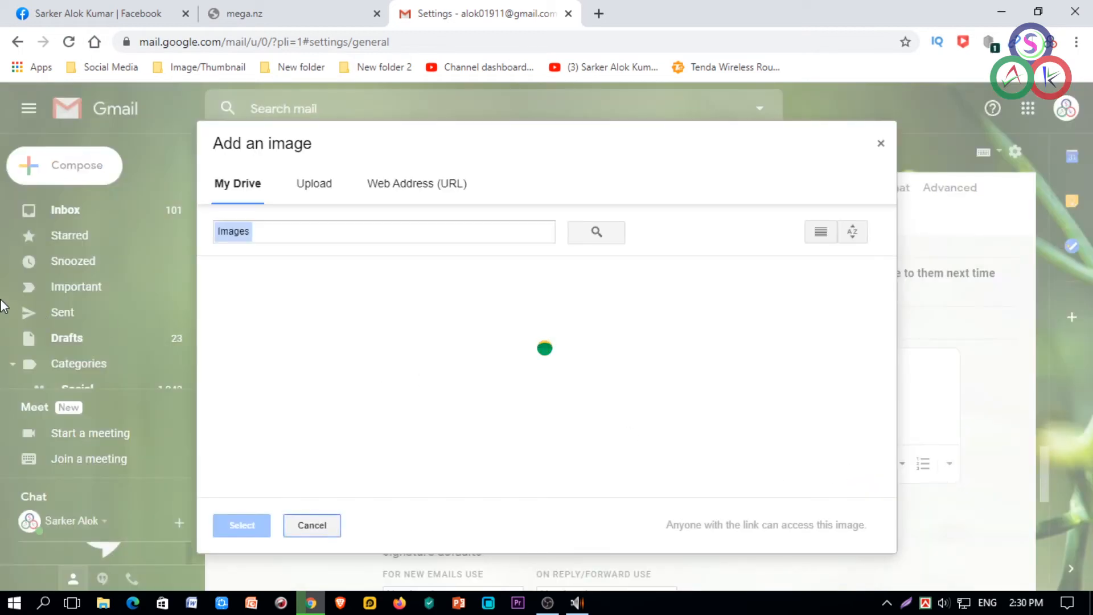
{"action": "left_click", "coordinate": [316, 185]}
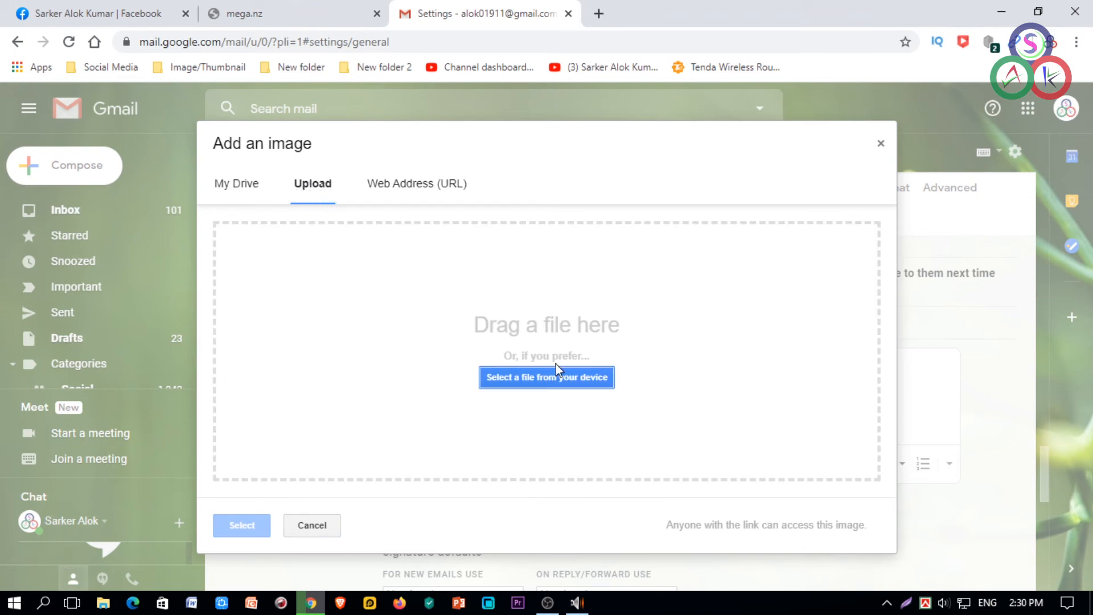
{"action": "left_click", "coordinate": [547, 378]}
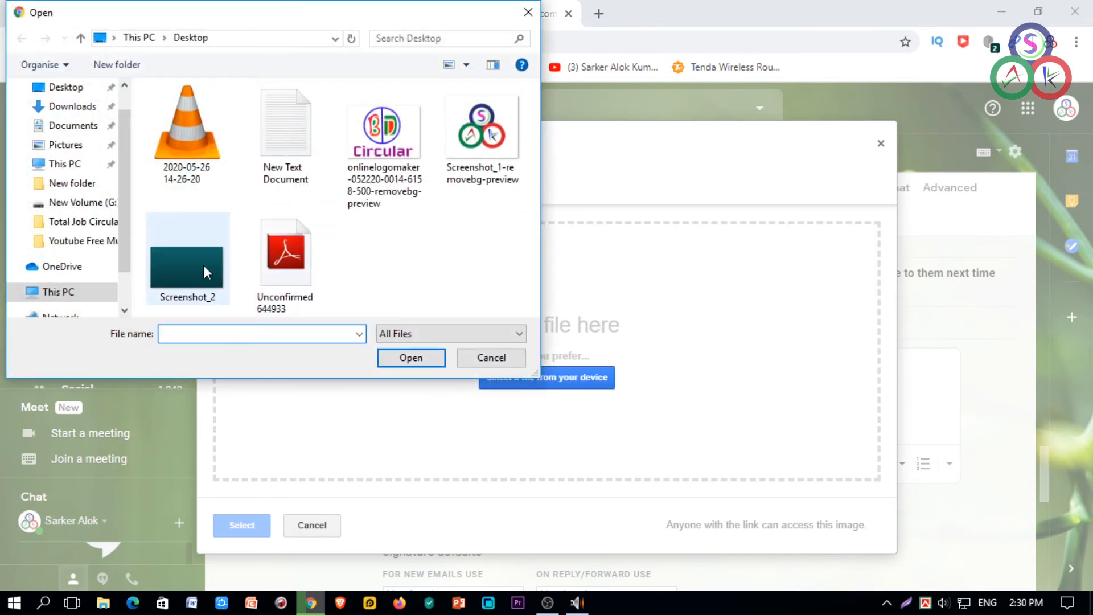
{"action": "left_click", "coordinate": [482, 150]}
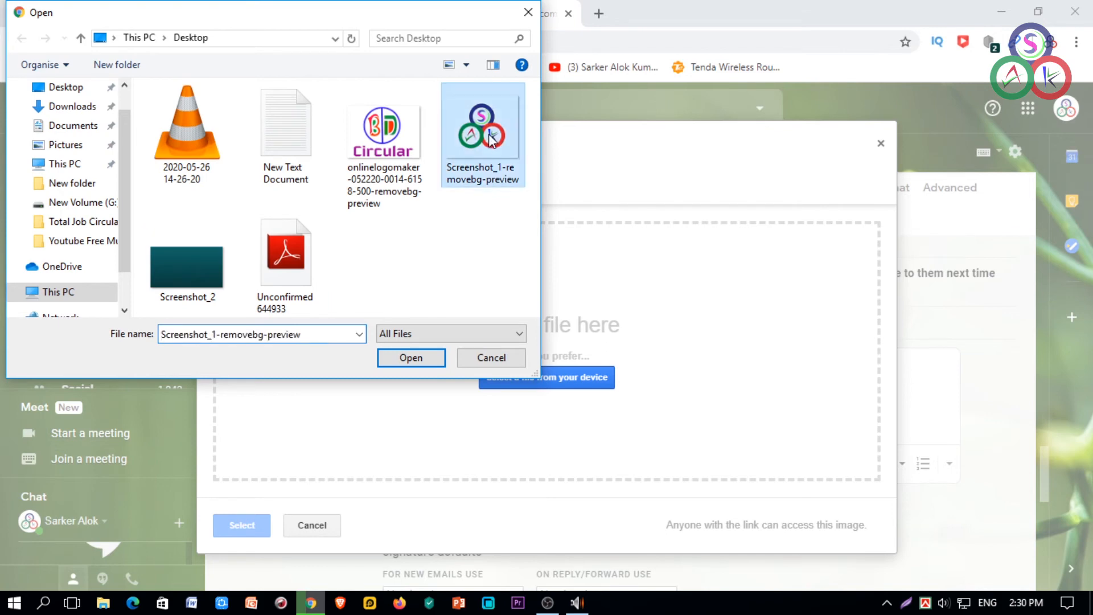
{"action": "left_click", "coordinate": [413, 360]}
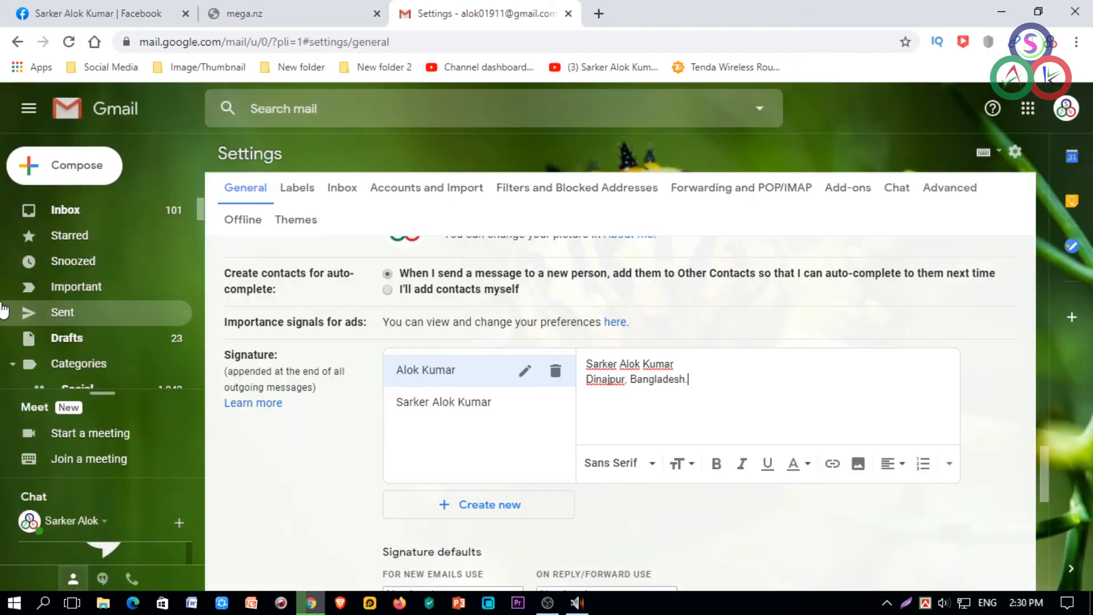
Examine the uploaded logo in the second signature and the size options offered for the image.
{"action": "scroll", "coordinate": [852, 393], "scroll_direction": "down", "scroll_amount": 3}
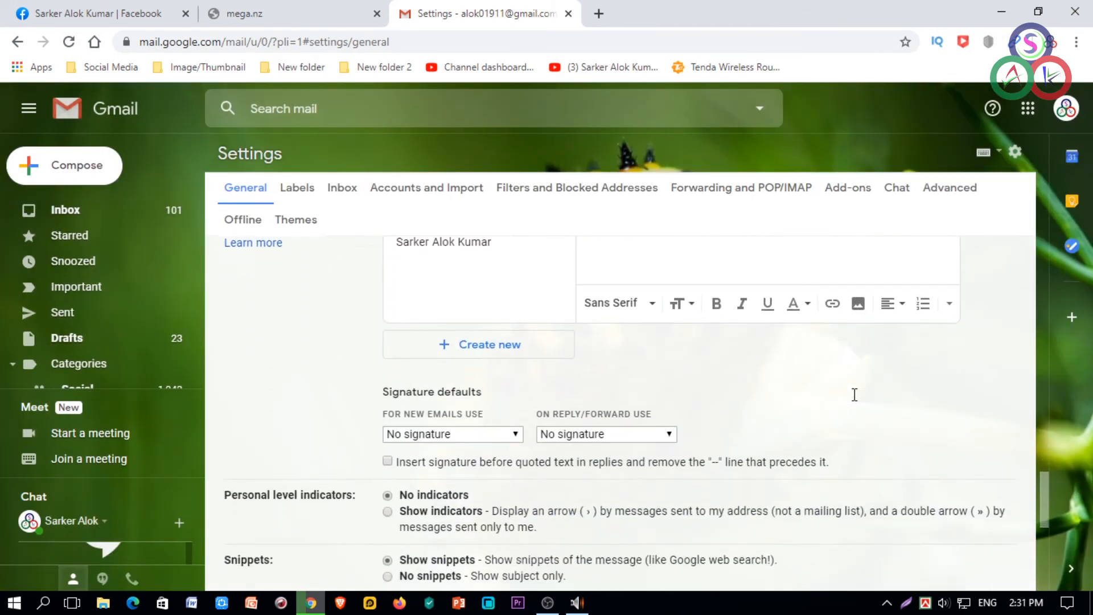
{"action": "scroll", "coordinate": [851, 403], "scroll_direction": "up", "scroll_amount": 3}
{"action": "scroll", "coordinate": [803, 410], "scroll_direction": "down", "scroll_amount": 1}
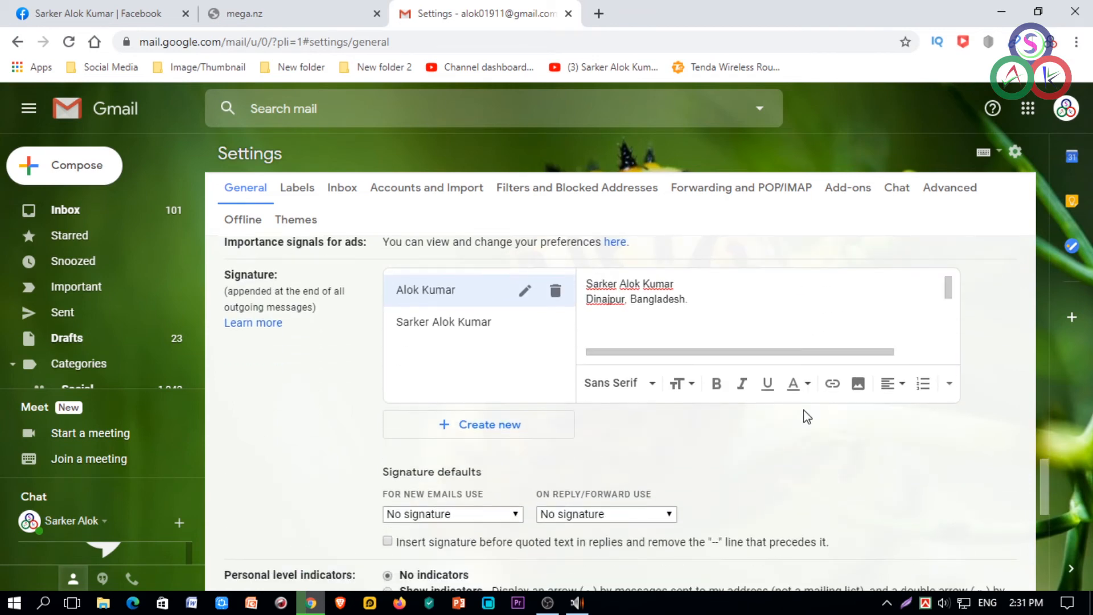
{"action": "scroll", "coordinate": [843, 322], "scroll_direction": "down", "scroll_amount": 2}
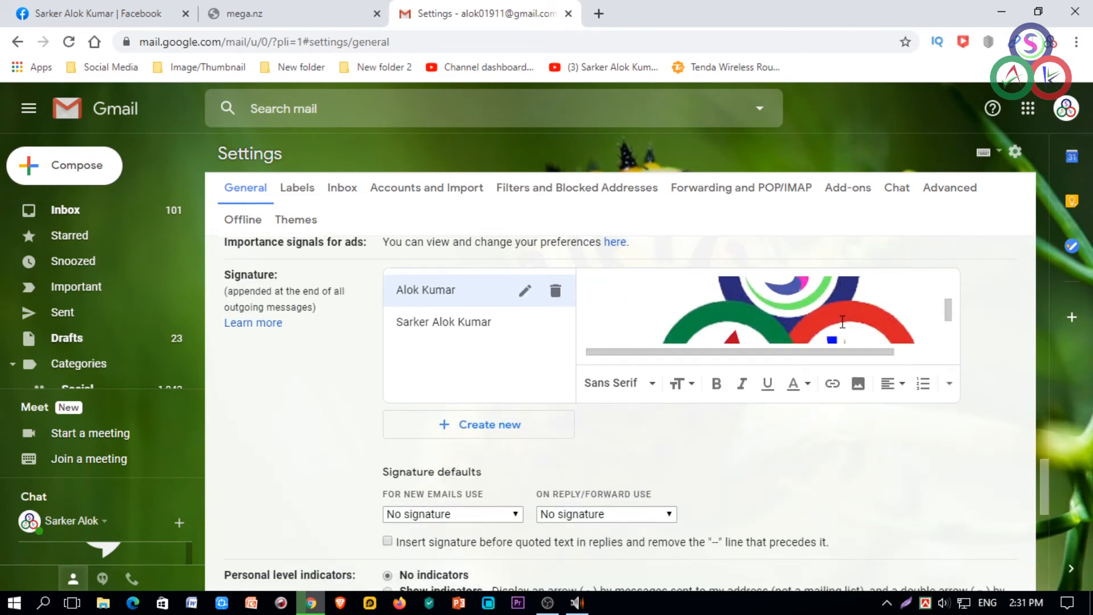
{"action": "scroll", "coordinate": [857, 323], "scroll_direction": "down", "scroll_amount": 2}
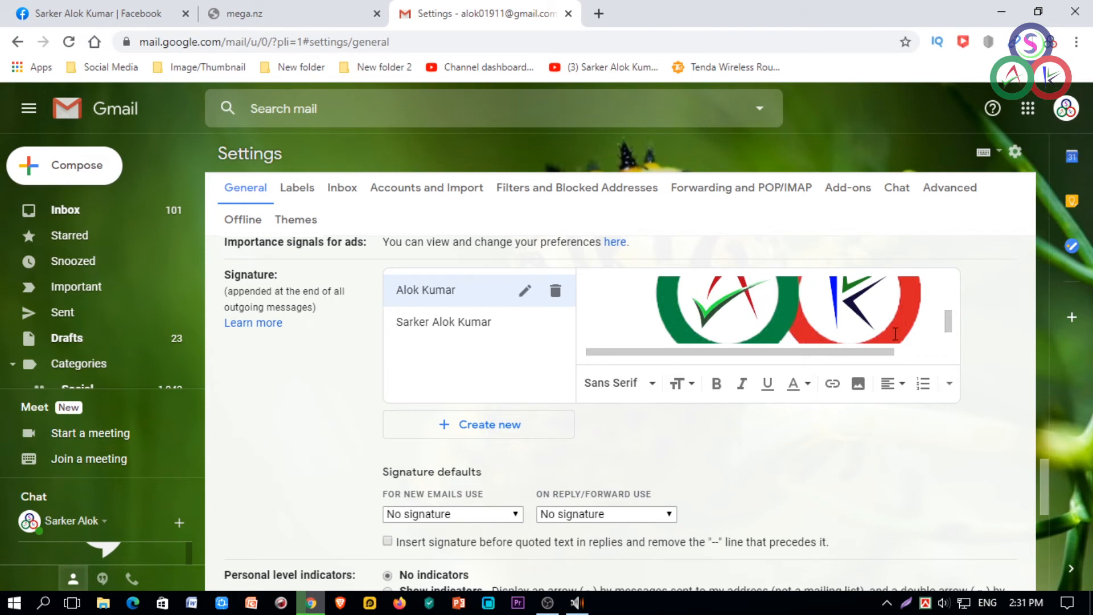
{"action": "scroll", "coordinate": [984, 358], "scroll_direction": "up", "scroll_amount": 3}
{"action": "scroll", "coordinate": [977, 399], "scroll_direction": "down", "scroll_amount": 1}
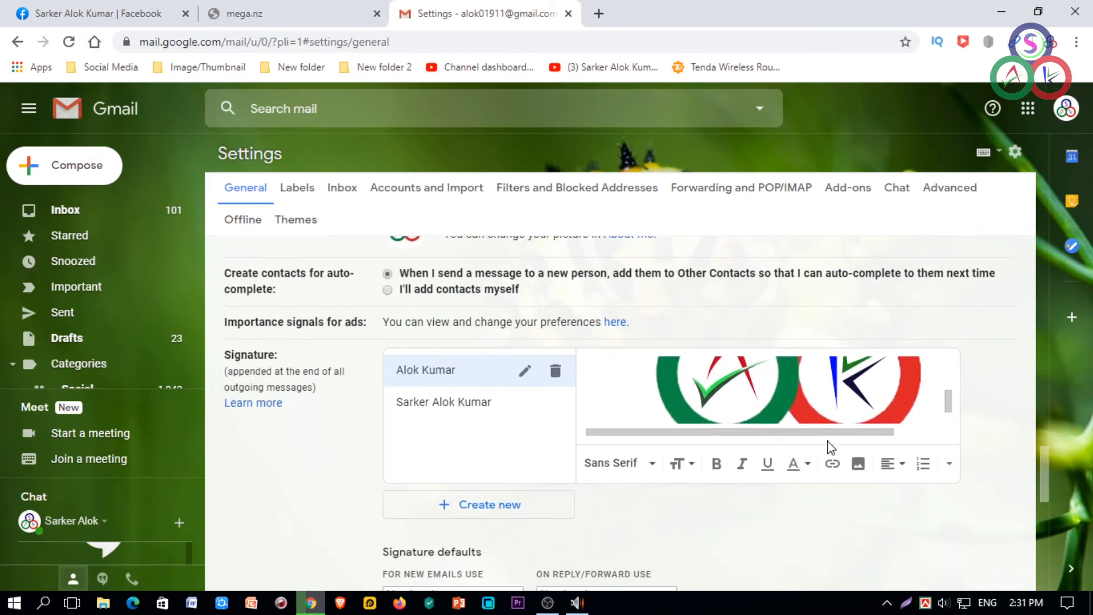
{"action": "left_click", "coordinate": [829, 387]}
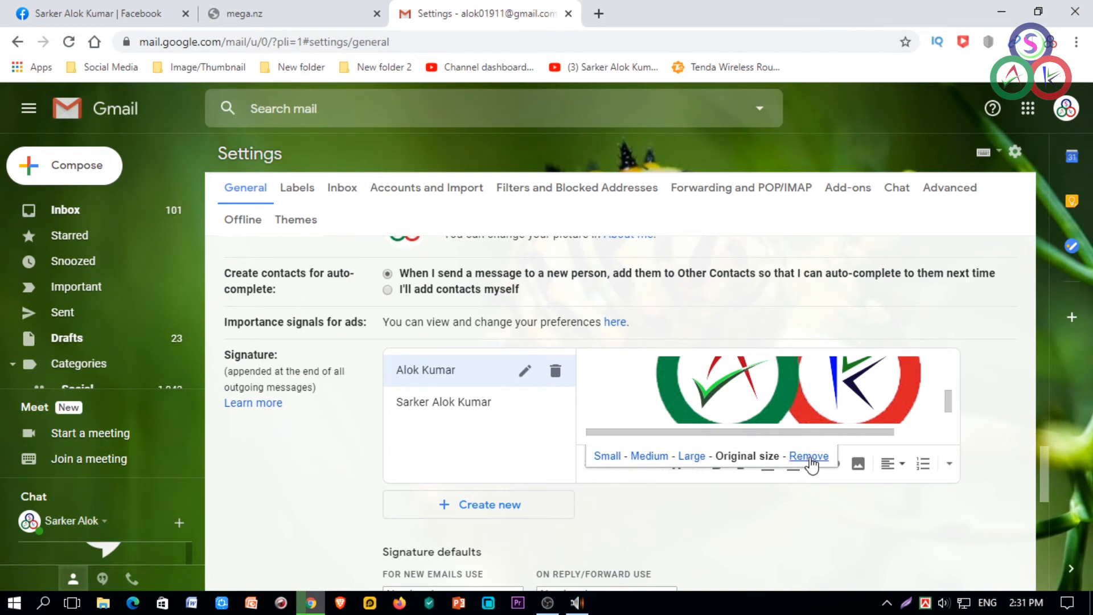
{"action": "left_click", "coordinate": [1005, 433]}
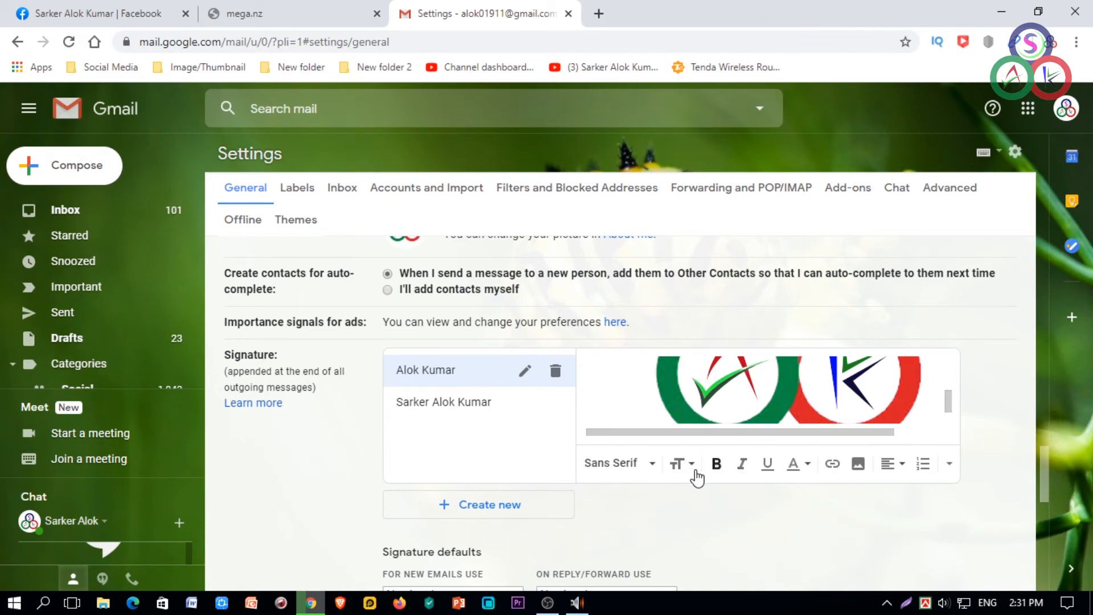
Save the changed General settings with the new logo signature.
{"action": "scroll", "coordinate": [722, 484], "scroll_direction": "down", "scroll_amount": 10}
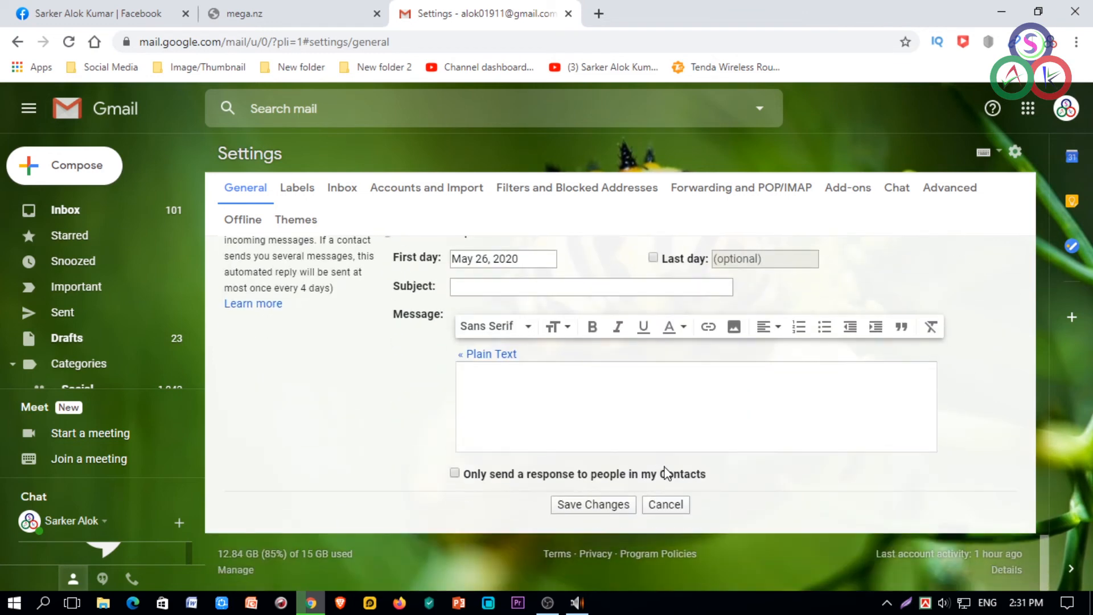
{"action": "left_click", "coordinate": [594, 504]}
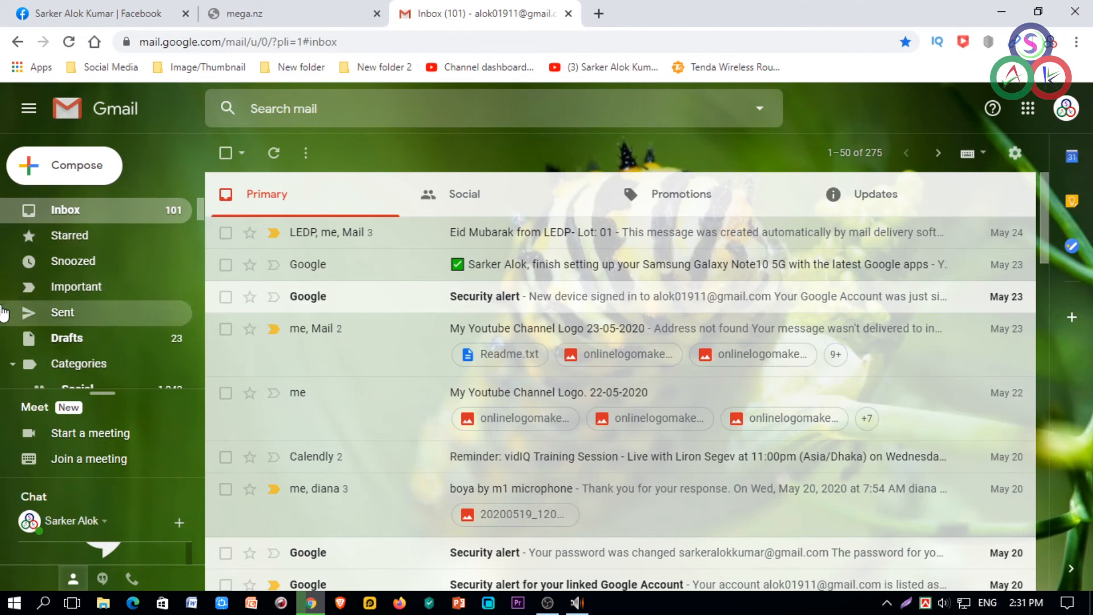
Compose a new message and insert the first, text-only signature into its body.
{"action": "left_click", "coordinate": [62, 171]}
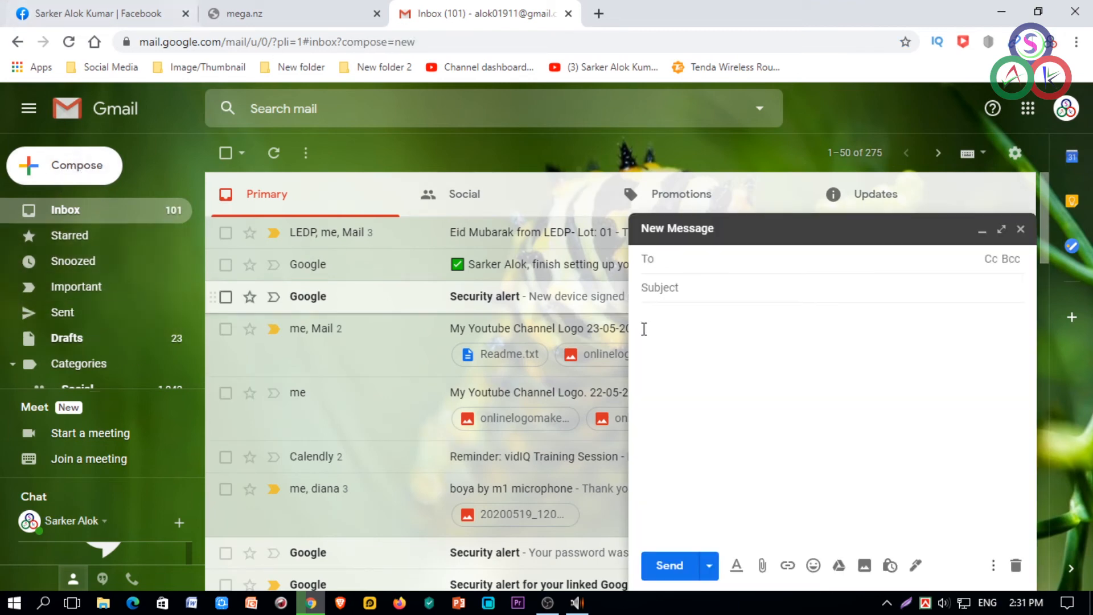
{"action": "left_click", "coordinate": [916, 565]}
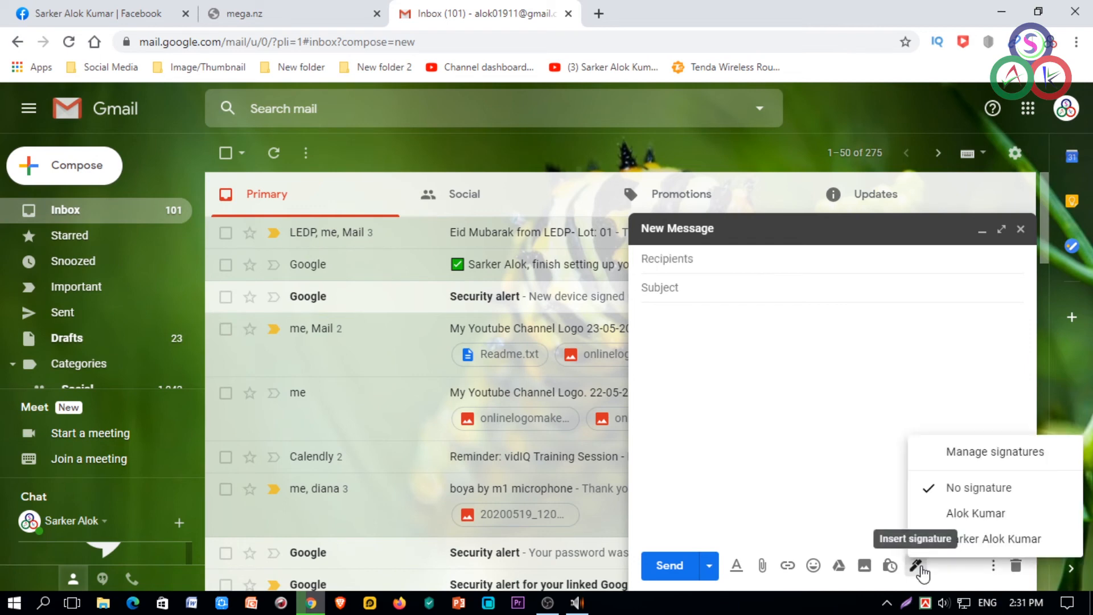
{"action": "left_click", "coordinate": [989, 541]}
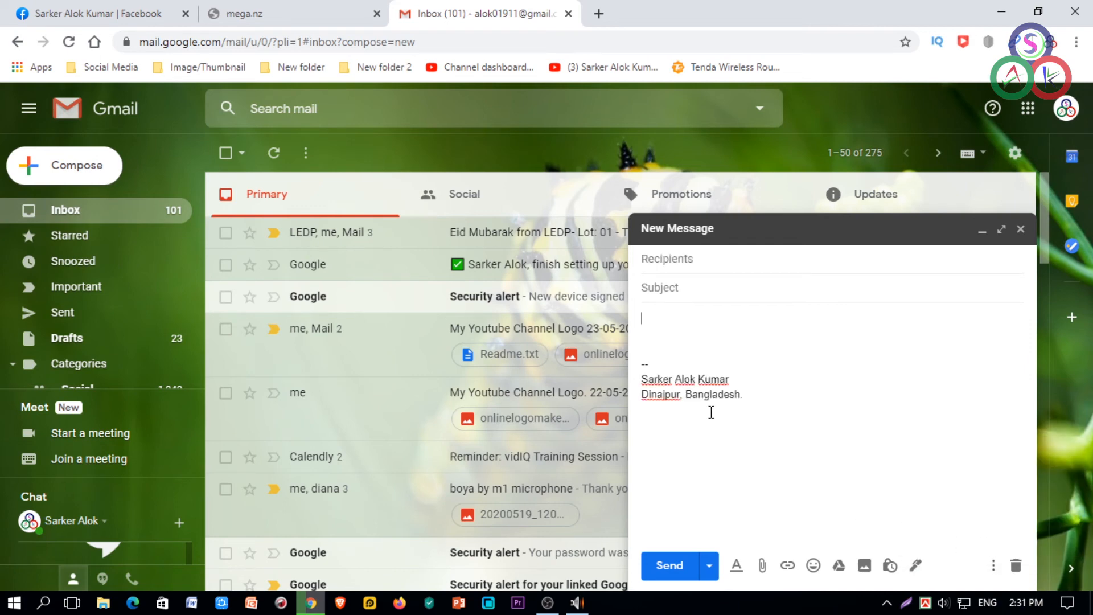
Switch the message's signature to the second one with the logo and look over the inserted text and image.
{"action": "left_click", "coordinate": [916, 566]}
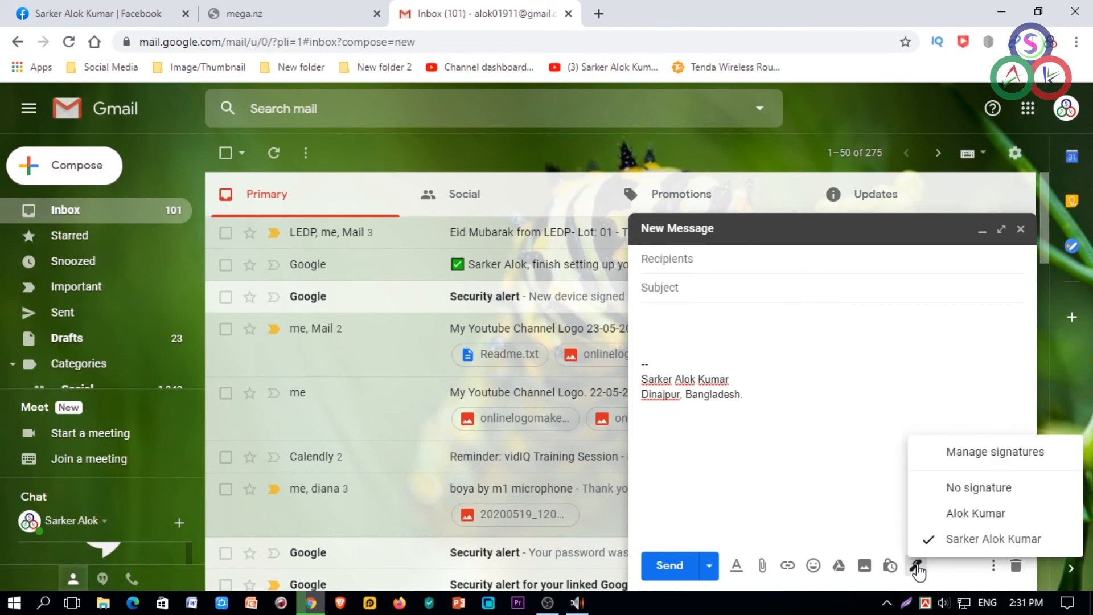
{"action": "left_click", "coordinate": [983, 514]}
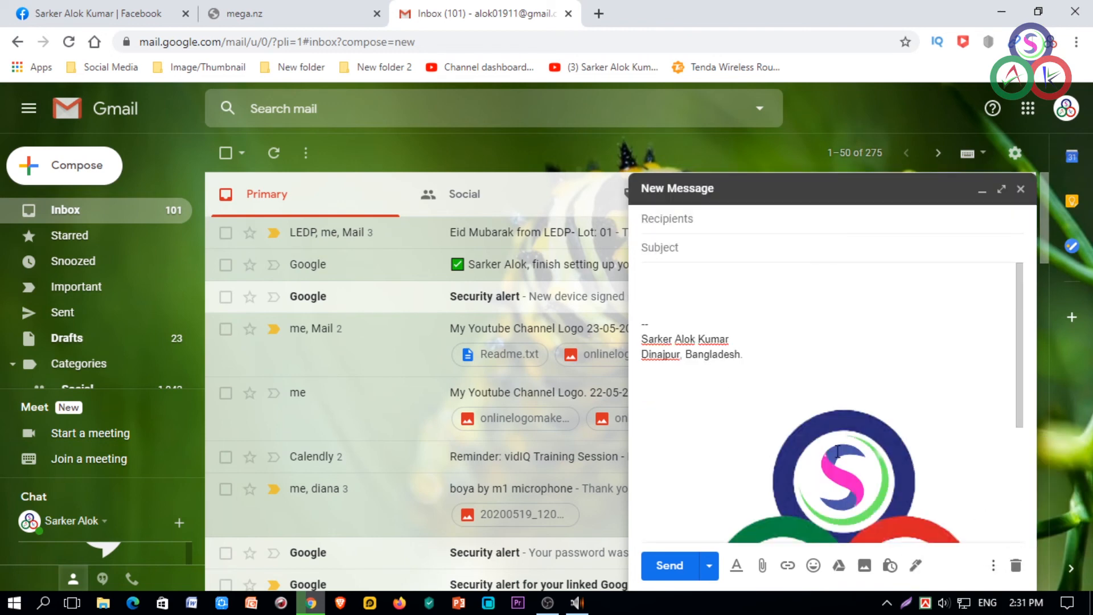
{"action": "scroll", "coordinate": [838, 452], "scroll_direction": "down", "scroll_amount": 3}
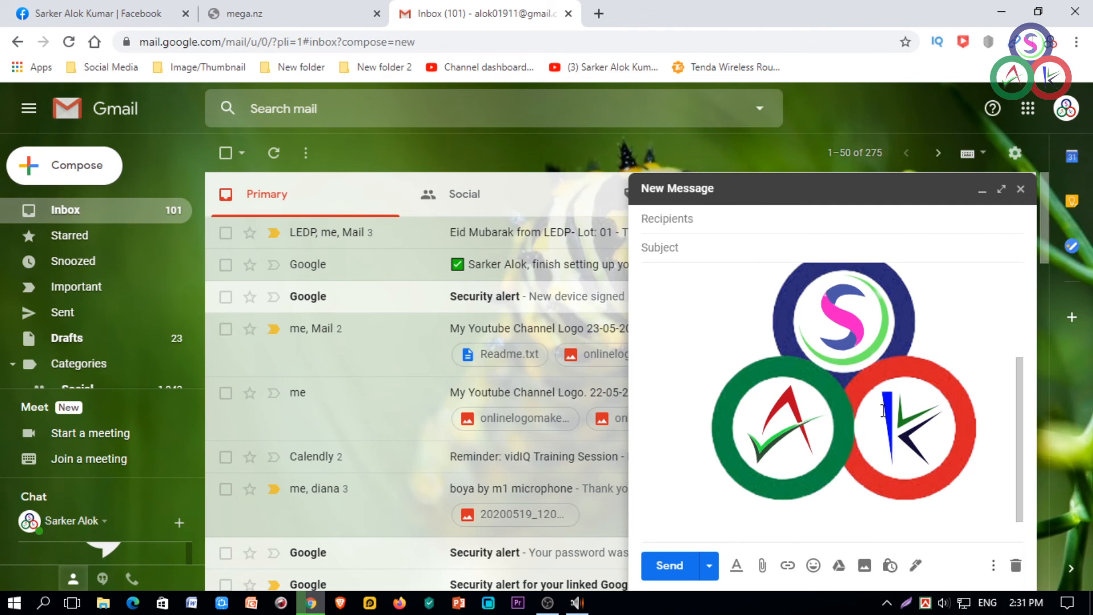
{"action": "left_click", "coordinate": [898, 395]}
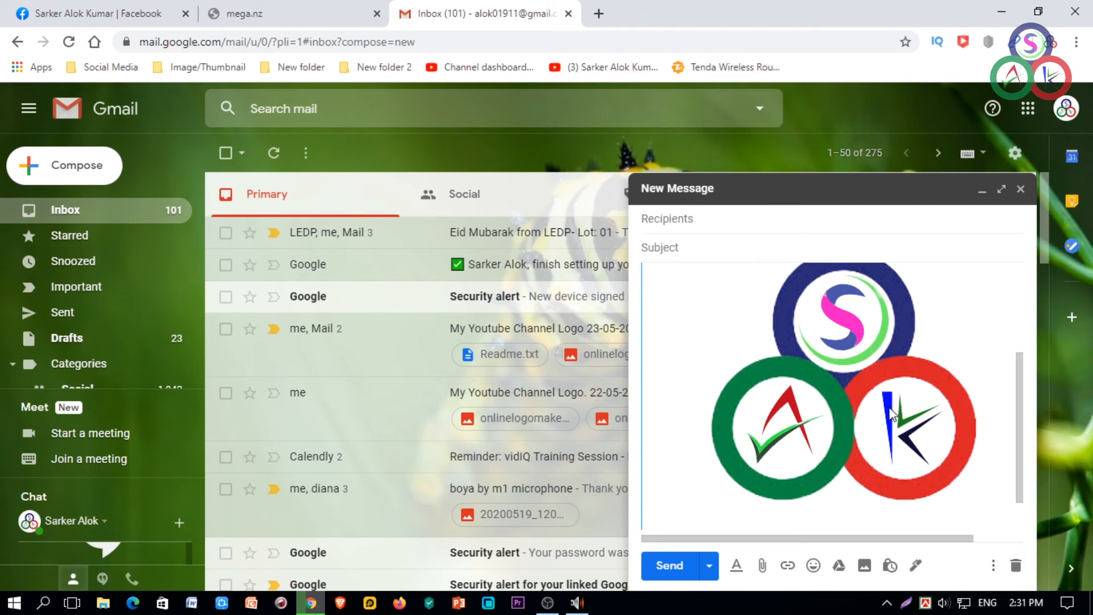
{"action": "scroll", "coordinate": [893, 414], "scroll_direction": "up", "scroll_amount": 3}
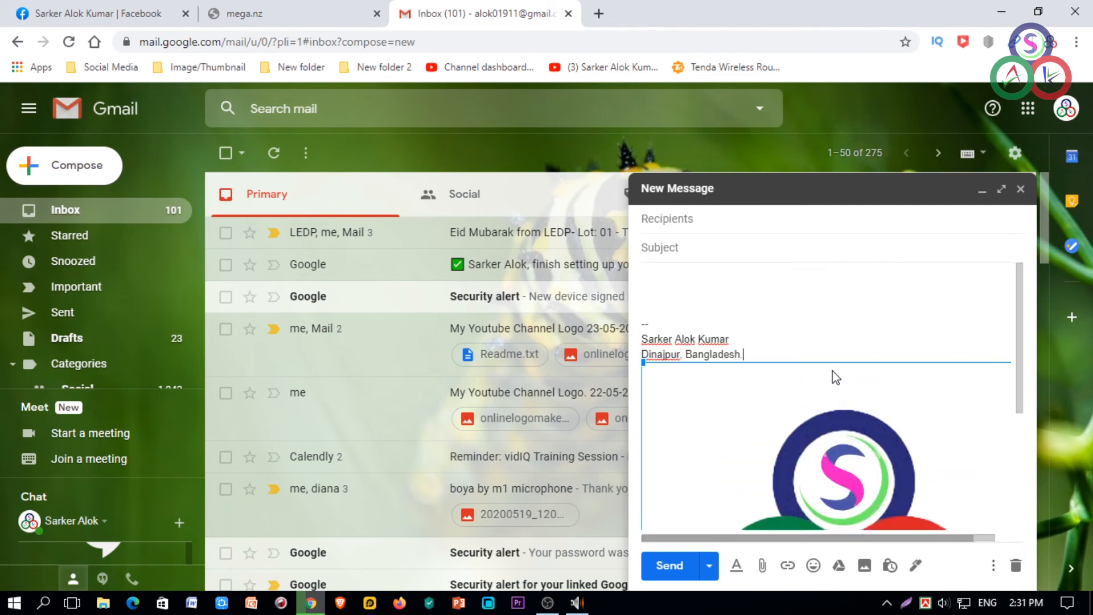